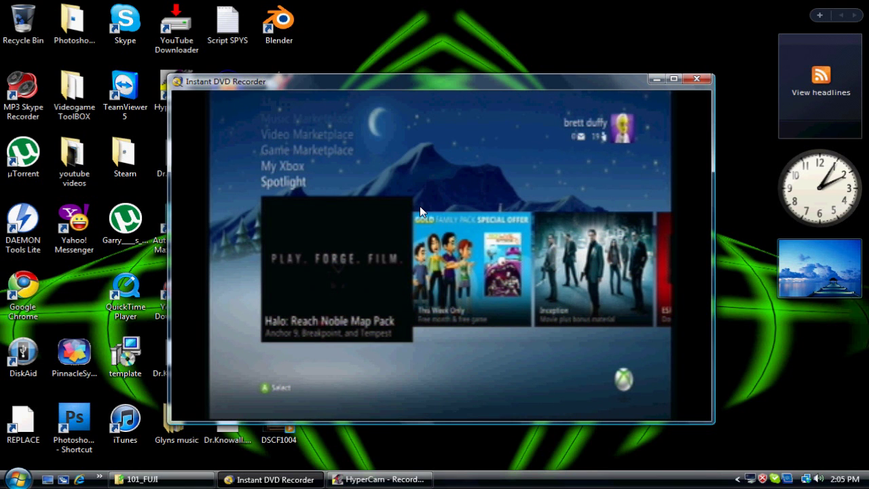
# Step: Bring back the settings panels, reposition the window, and select Dazzle DVC100 as the capture source
pyautogui.doubleClick(372, 182)
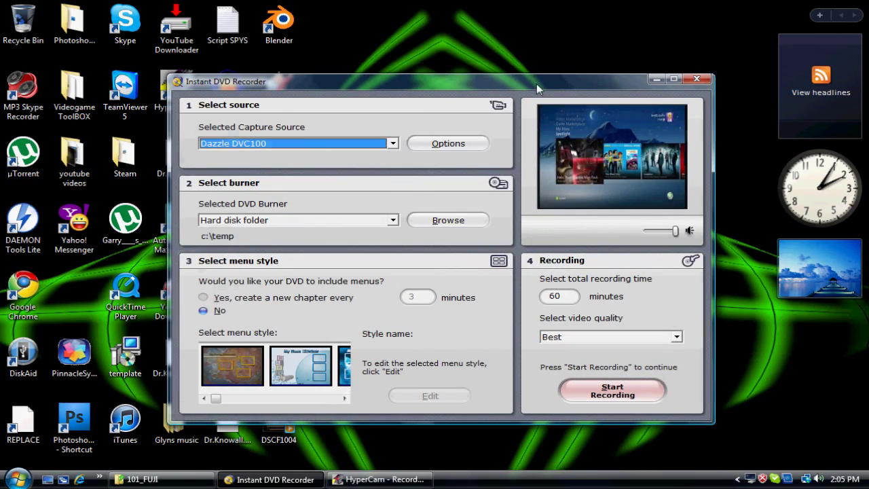
pyautogui.moveTo(536, 83); pyautogui.dragTo(467, 64)
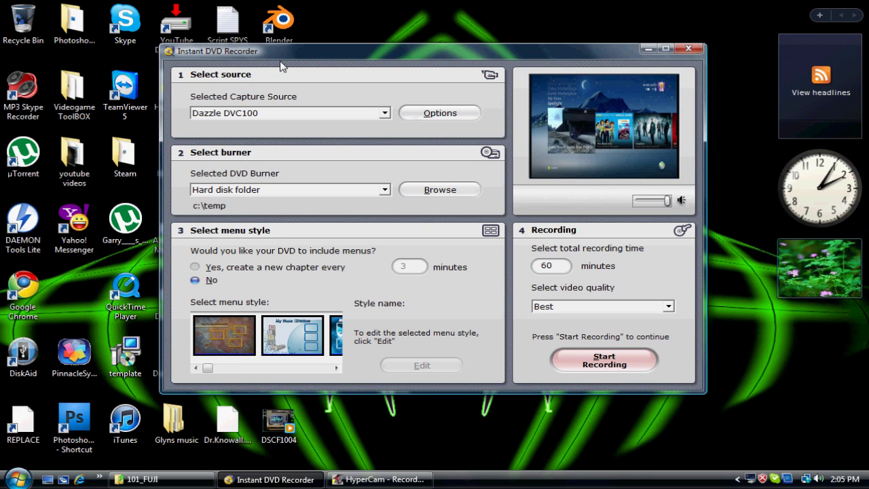
pyautogui.click(250, 113)
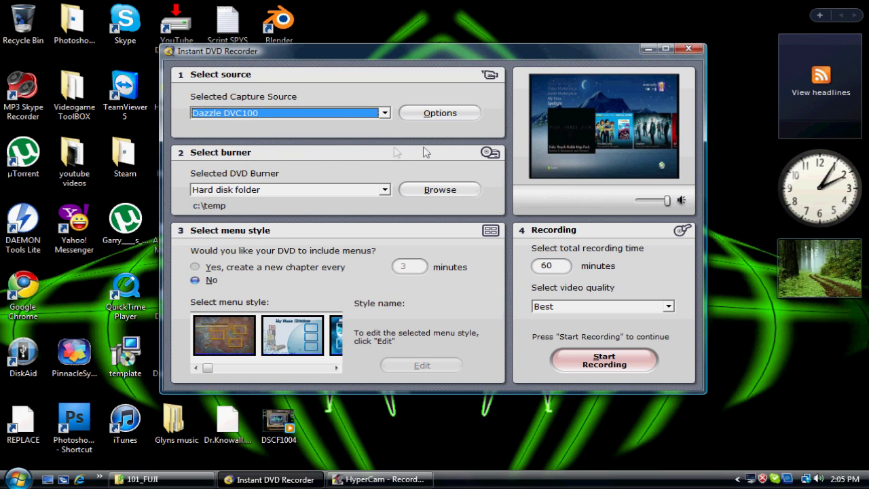
# Step: Enlarge the live preview and shrink it back, then minimize the recorder to the desktop
pyautogui.doubleClick(575, 127)
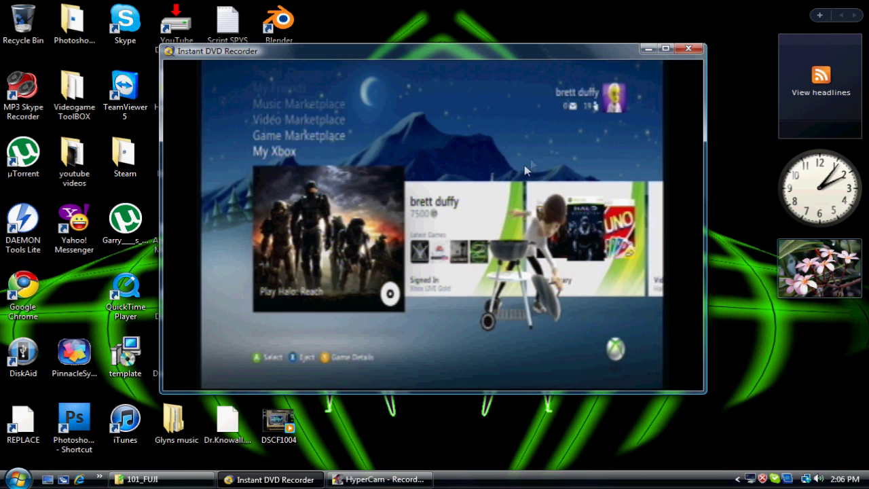
pyautogui.doubleClick(532, 162)
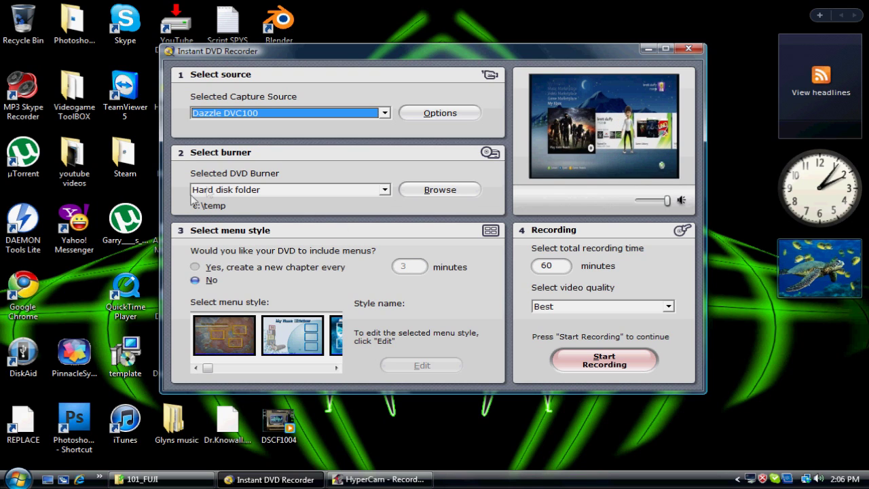
pyautogui.click(647, 48)
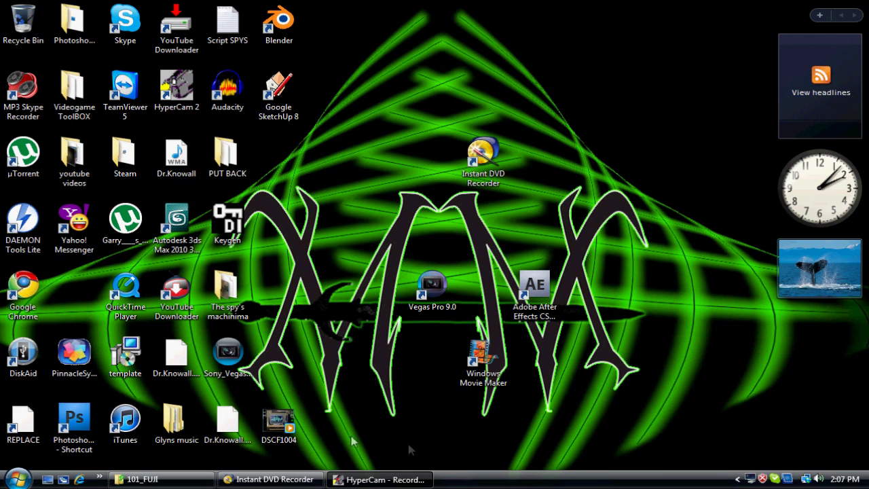
pyautogui.moveTo(178, 482)
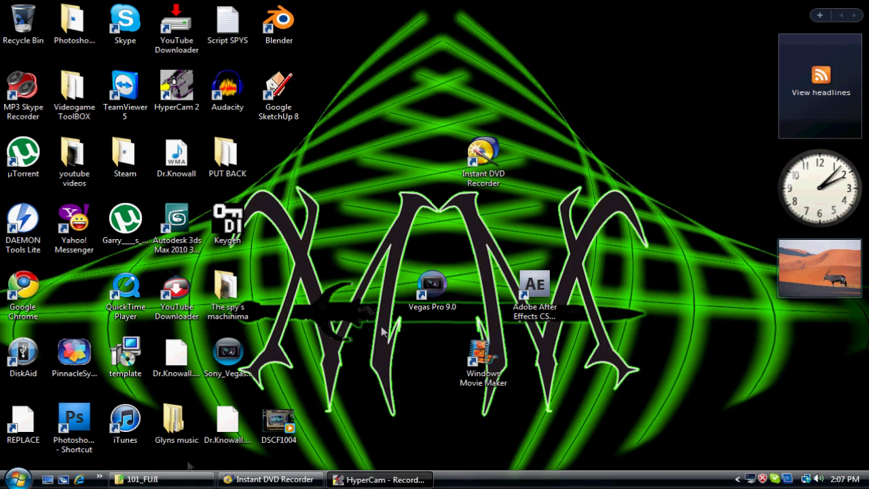
pyautogui.moveTo(630, 86); pyautogui.dragTo(422, 348)
pyautogui.click(422, 348)
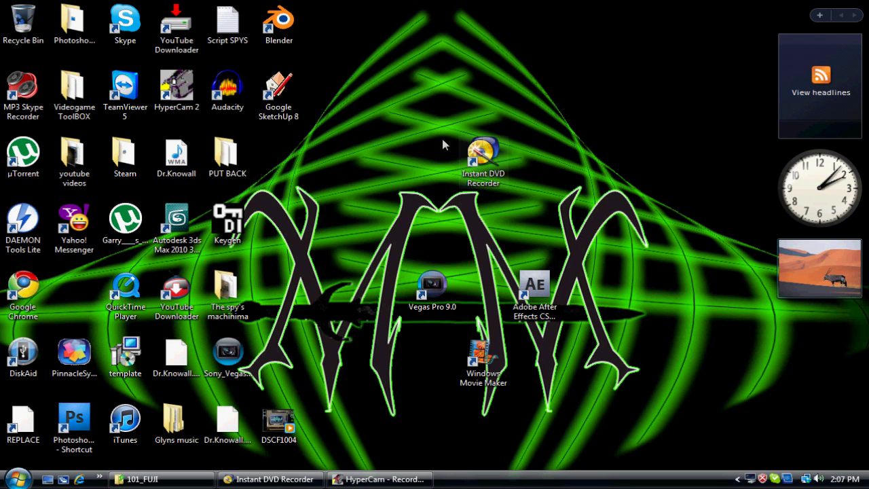
pyautogui.moveTo(398, 133); pyautogui.dragTo(582, 440)
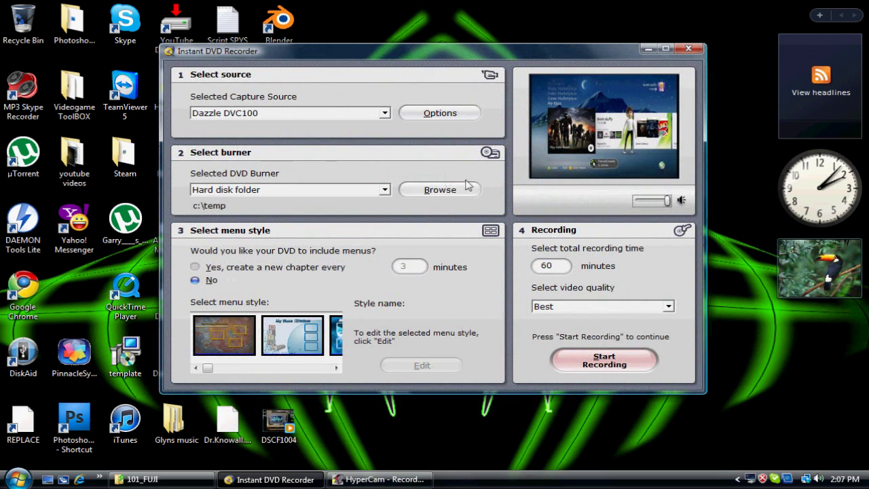
# Step: Change the recording time from 60 to 10 minutes, start recording, and confirm overwriting VIDEO_TS
pyautogui.doubleClick(610, 122)
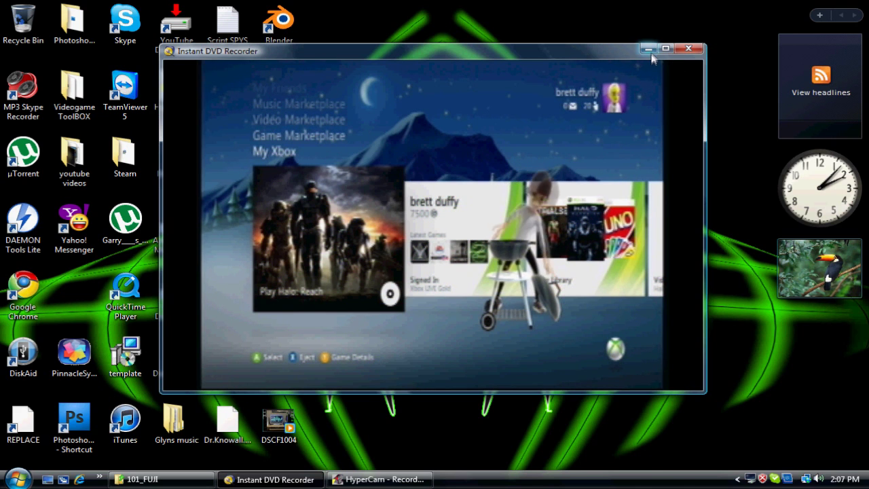
pyautogui.click(499, 231)
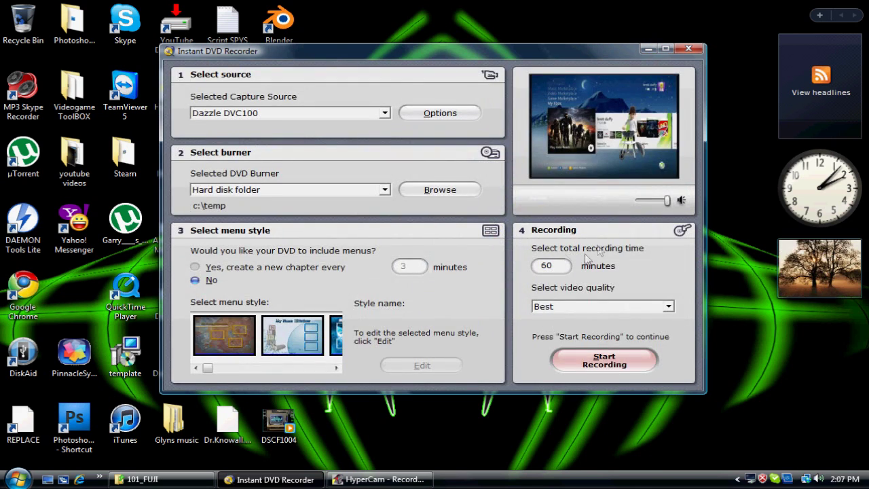
pyautogui.doubleClick(557, 266)
pyautogui.write('10')
pyautogui.click(604, 360)
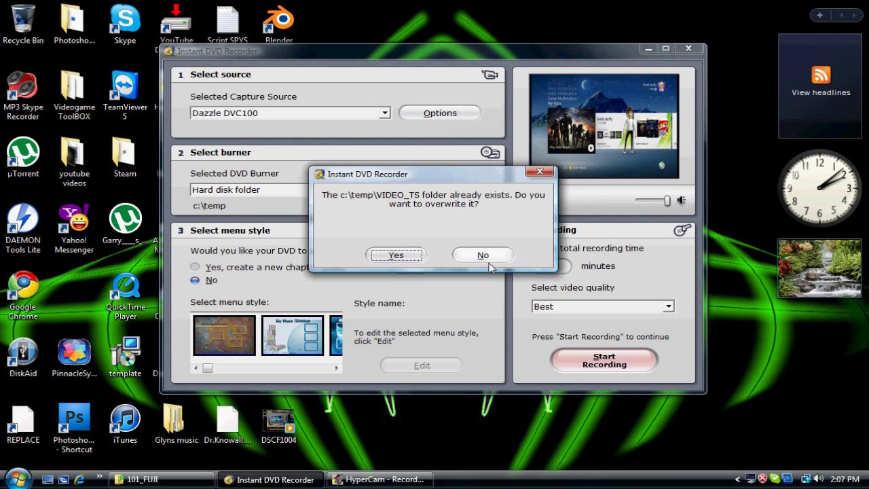
pyautogui.click(398, 257)
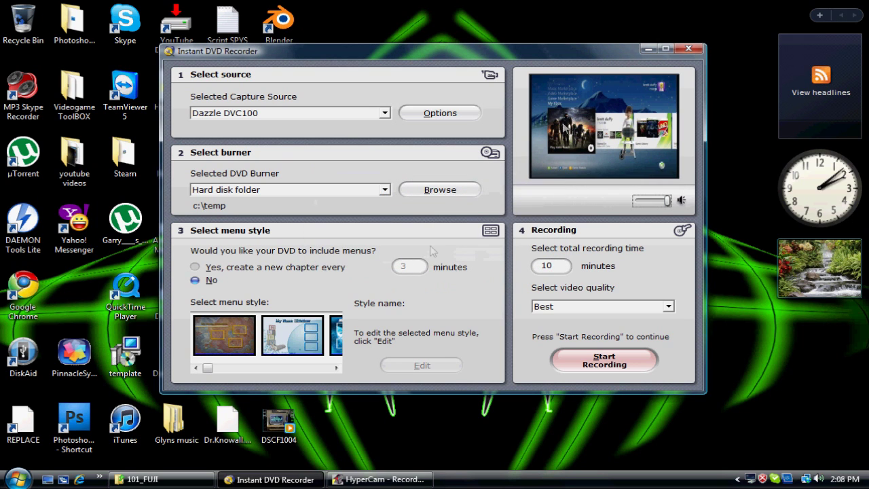
# Step: Watch the recording in the enlarged preview, then return to the settings panels
pyautogui.doubleClick(586, 130)
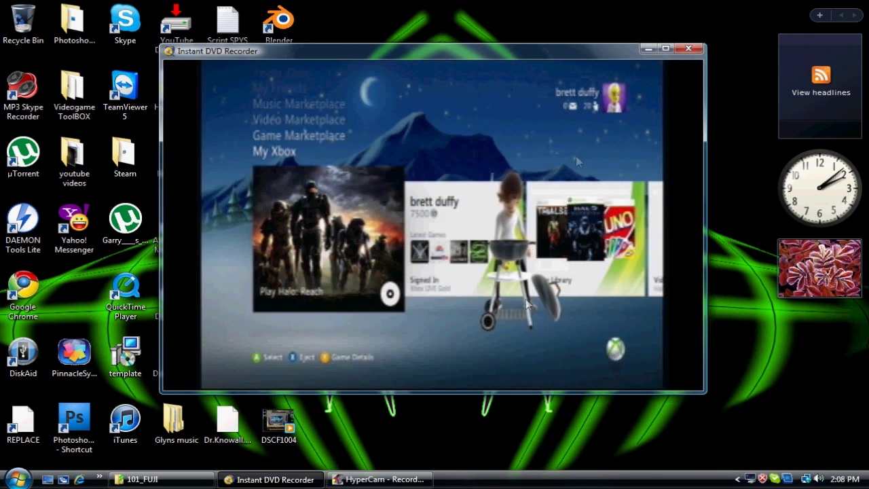
pyautogui.doubleClick(577, 161)
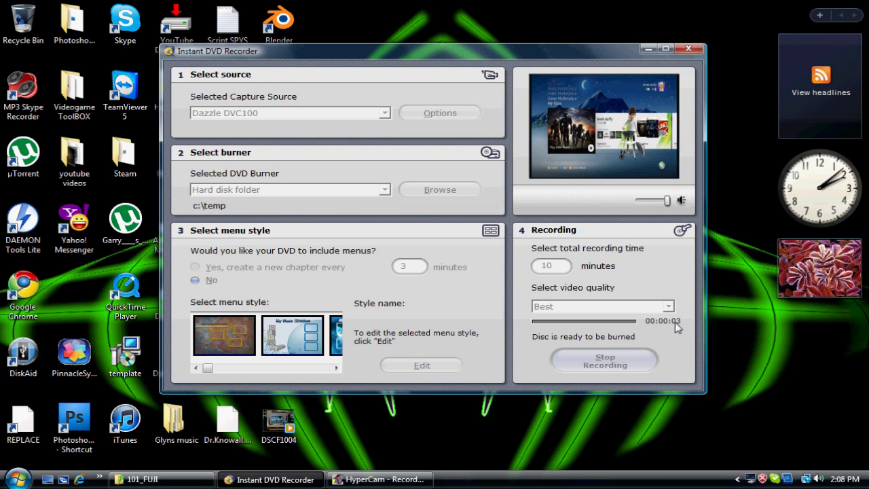
pyautogui.doubleClick(595, 129)
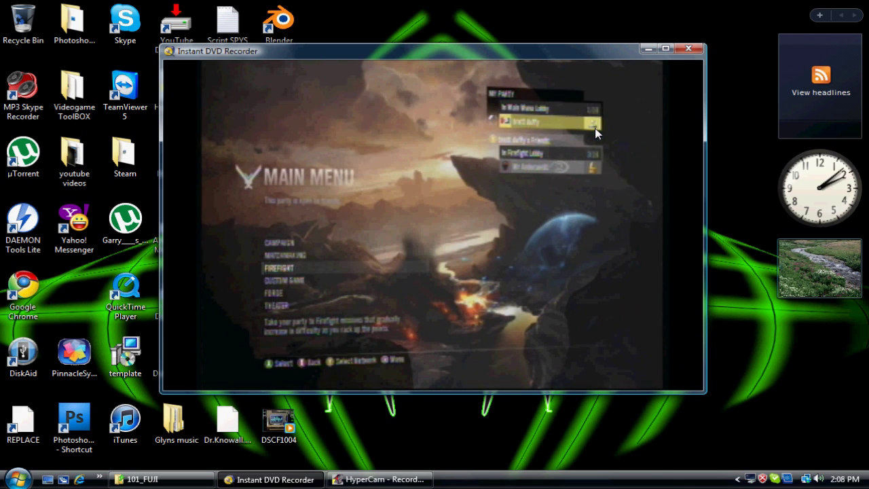
pyautogui.doubleClick(485, 190)
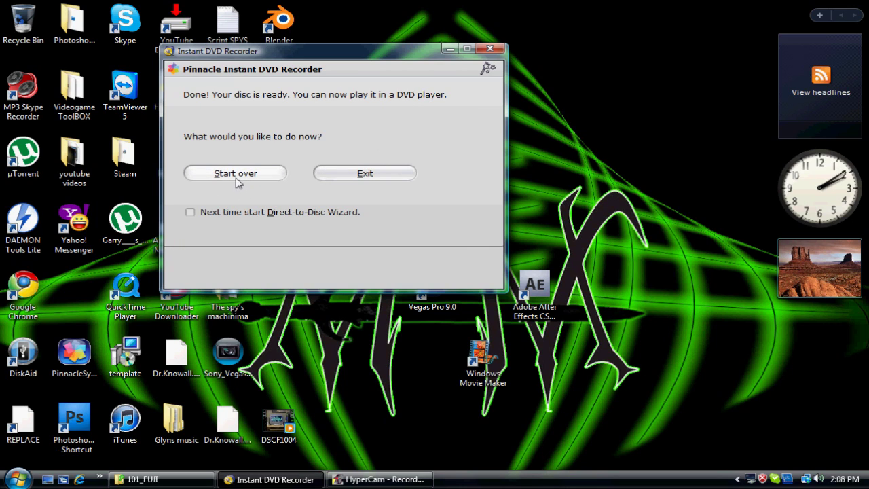
# Step: Exit the finished recorder and open the Documents folder from the Start menu
pyautogui.click(364, 175)
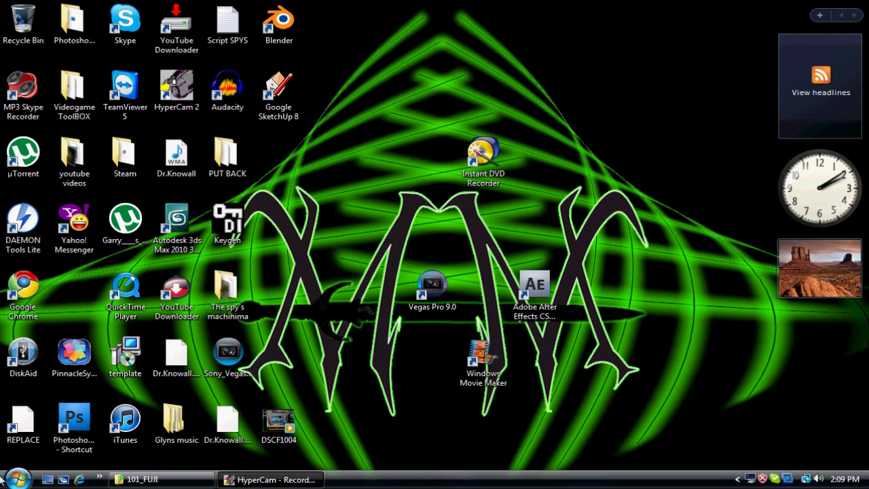
pyautogui.click(17, 479)
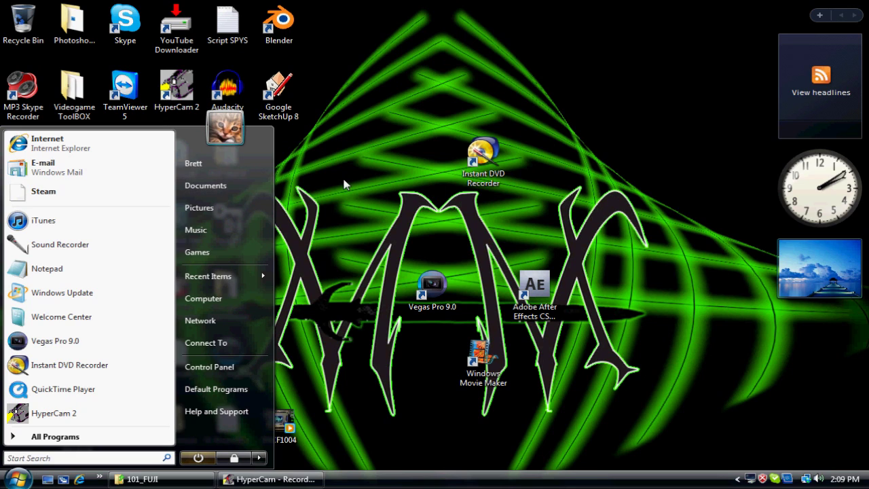
pyautogui.click(205, 186)
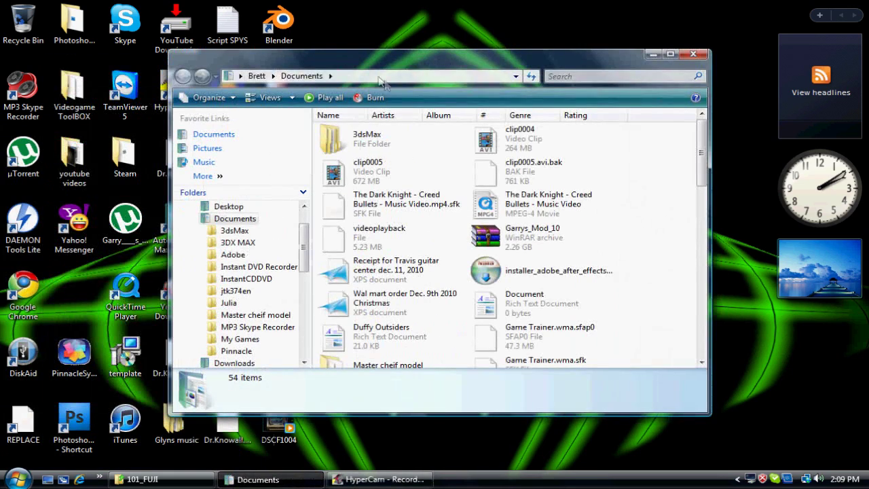
# Step: Go to C:\Temp, open its VIDEO_TS folder, and move the window aside to expose the desktop
pyautogui.click(371, 79)
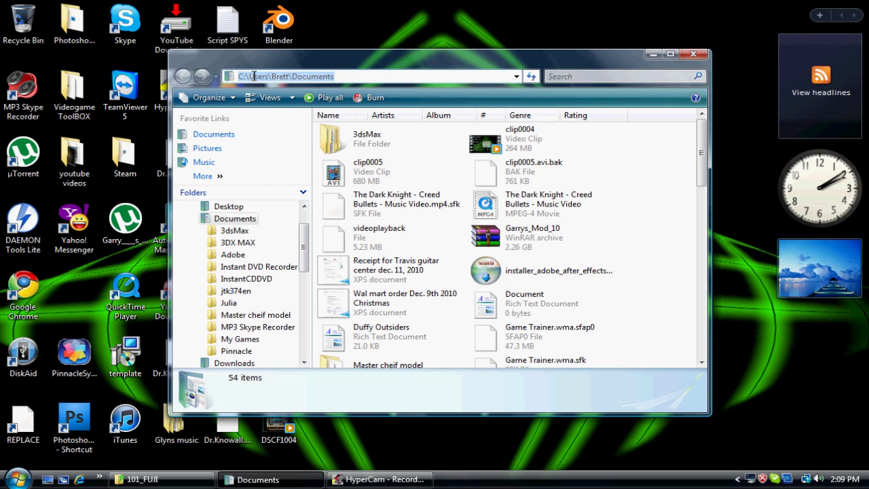
pyautogui.write('C:\\')
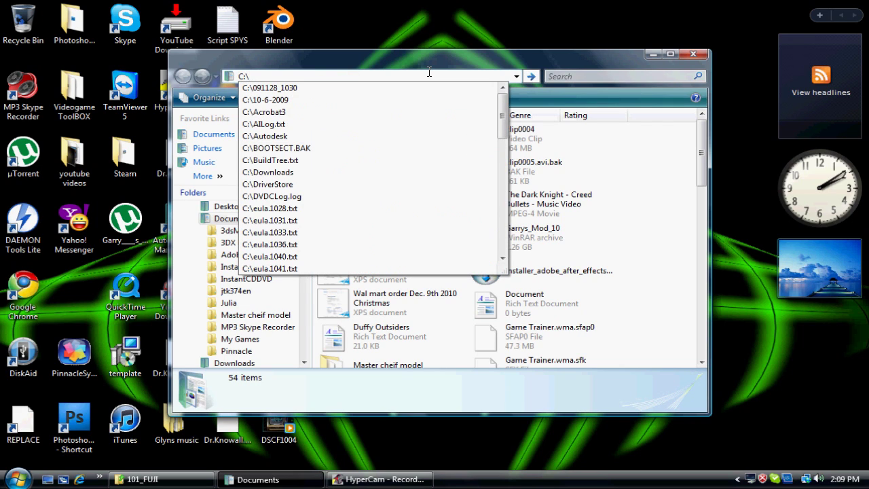
pyautogui.write('Temp')
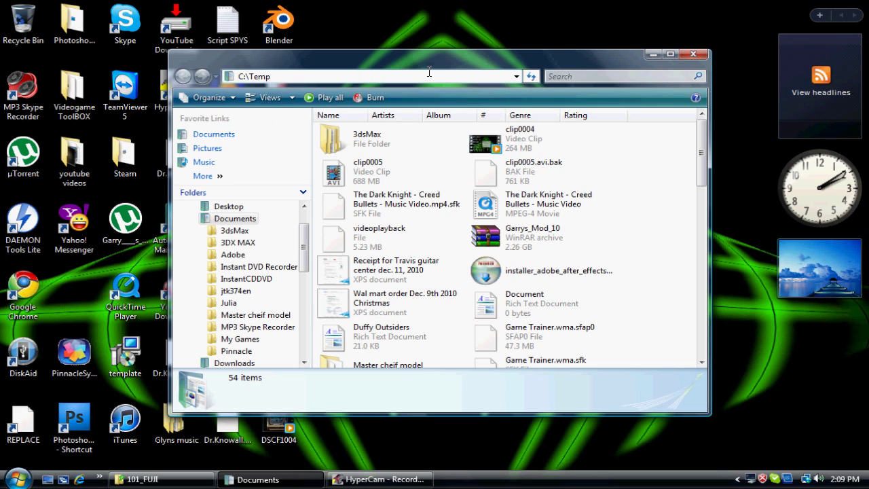
pyautogui.press('Return')
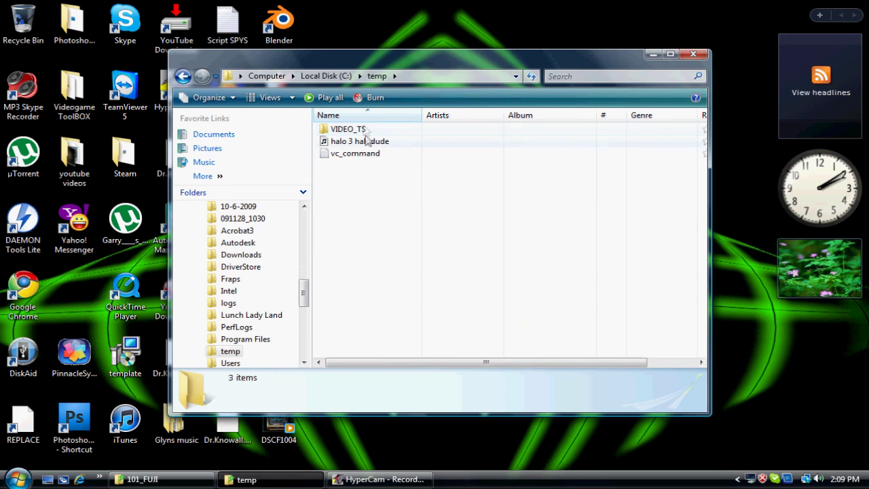
pyautogui.doubleClick(346, 131)
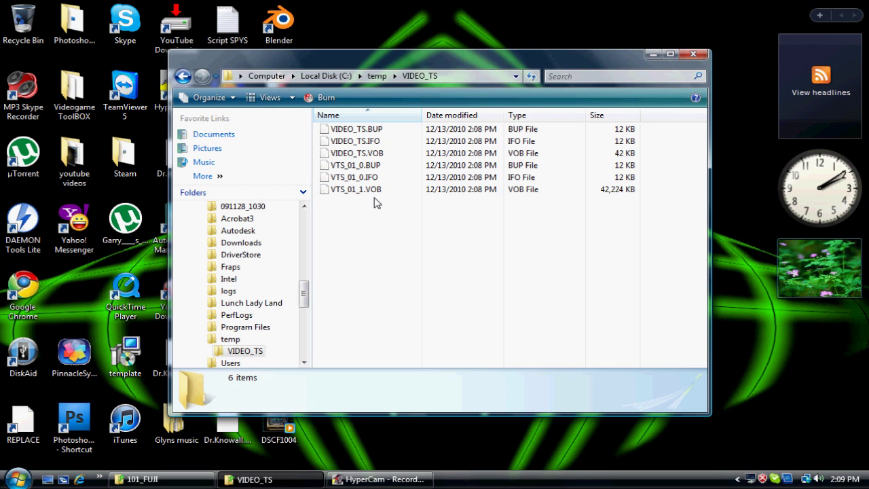
pyautogui.moveTo(466, 66); pyautogui.dragTo(341, 286)
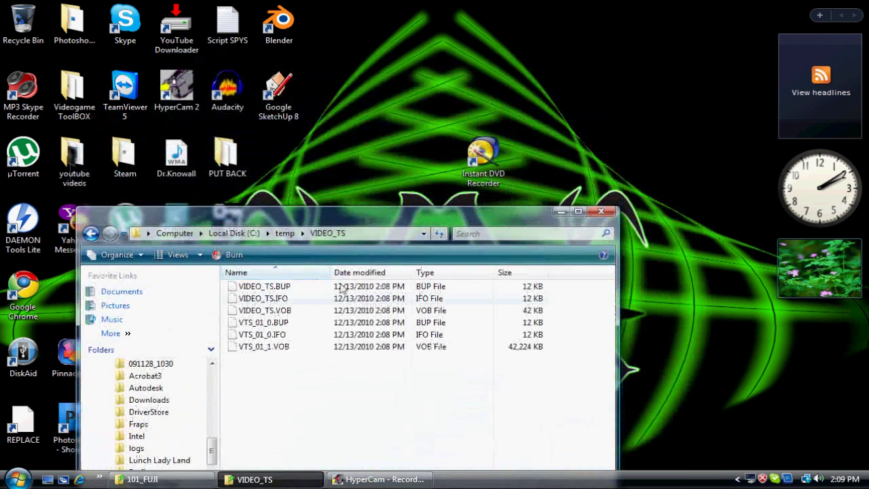
# Step: Create a new desktop folder named 'Video test'
pyautogui.rightClick(365, 91)
pyautogui.moveTo(421, 223)
pyautogui.click(555, 221)
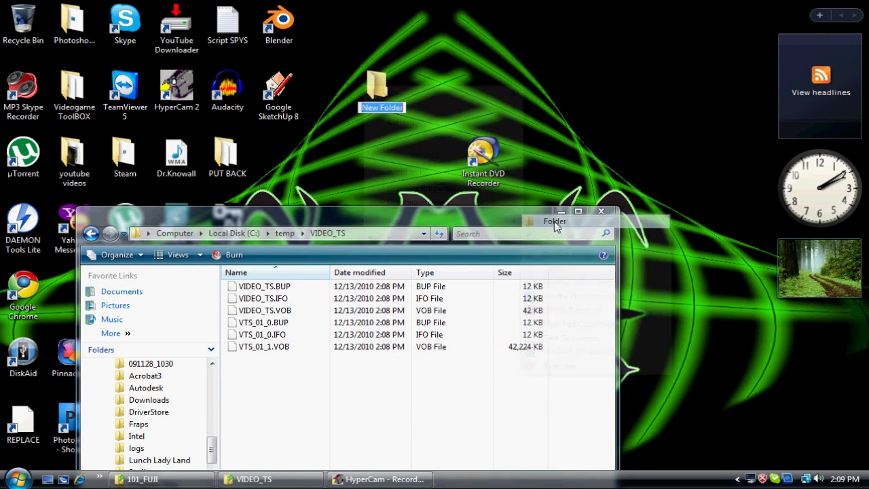
pyautogui.write('Vid')
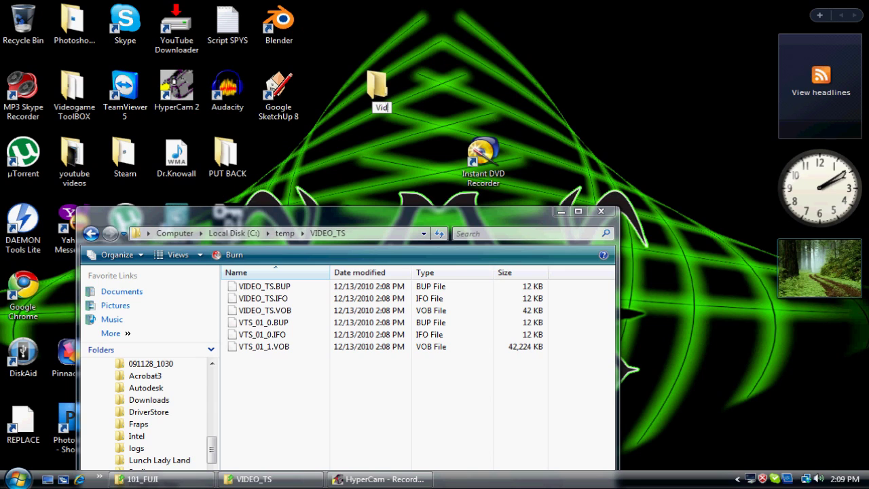
pyautogui.write('eo test')
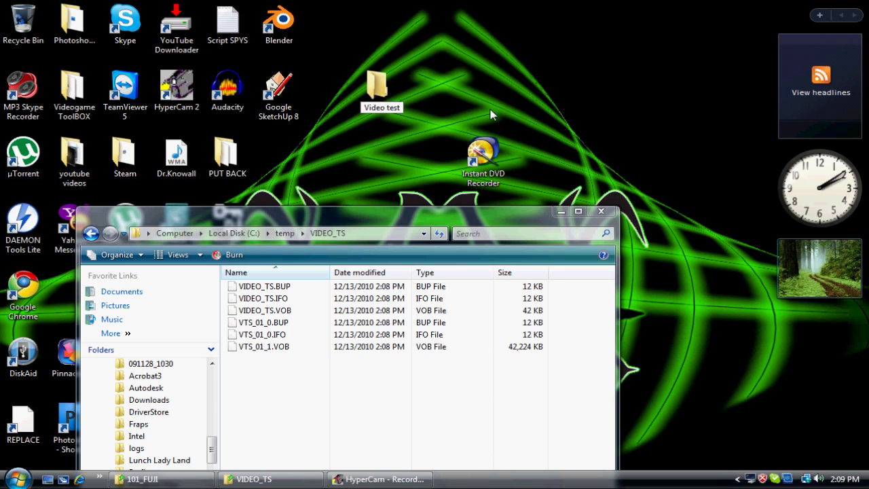
pyautogui.press('Return')
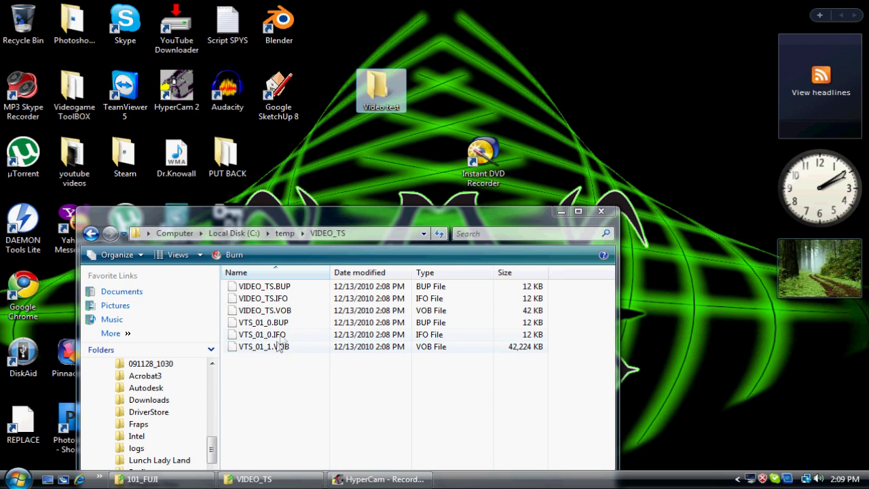
# Step: Move VTS_01_1.VOB into Video test, open that folder, and begin renaming the file
pyautogui.moveTo(271, 347); pyautogui.dragTo(382, 104)
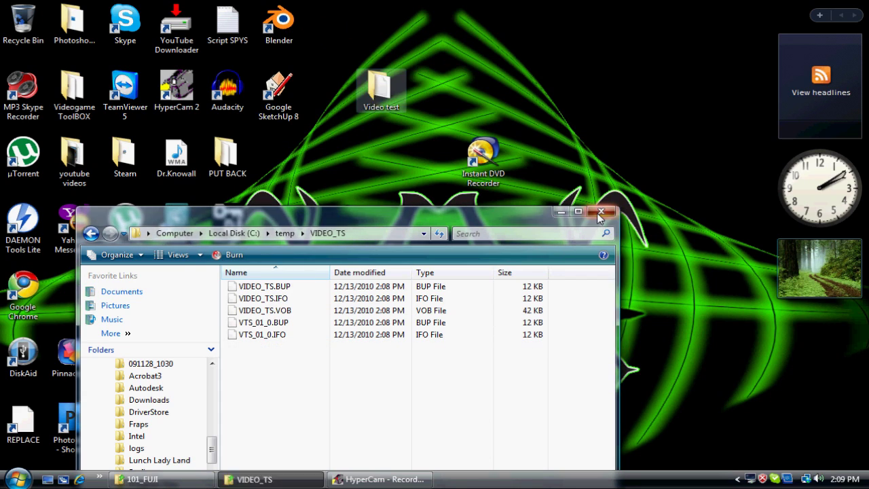
pyautogui.click(601, 211)
pyautogui.doubleClick(386, 101)
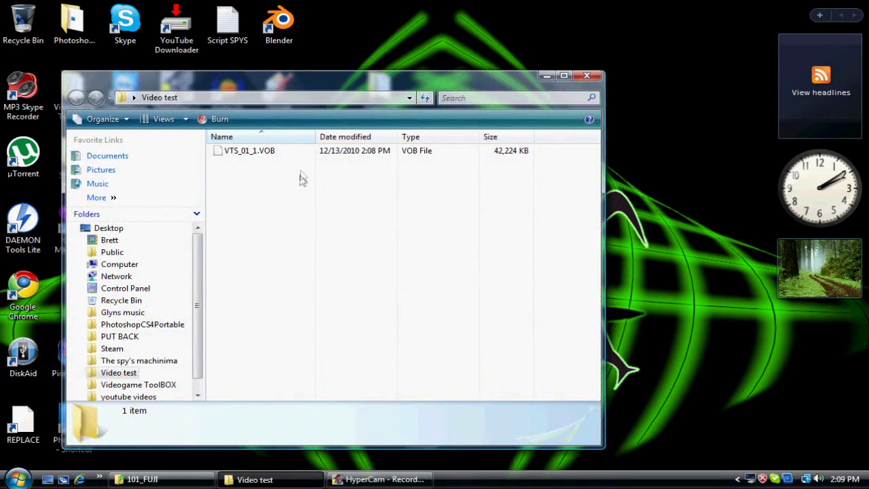
pyautogui.rightClick(243, 151)
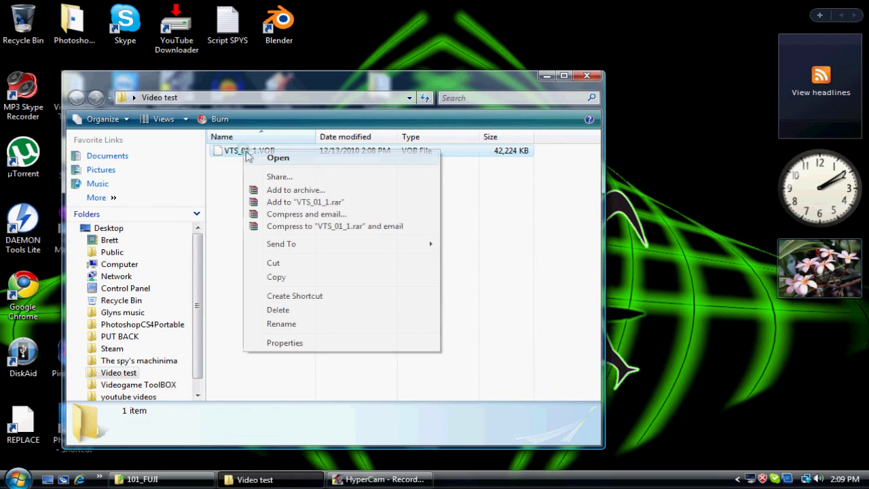
pyautogui.click(302, 330)
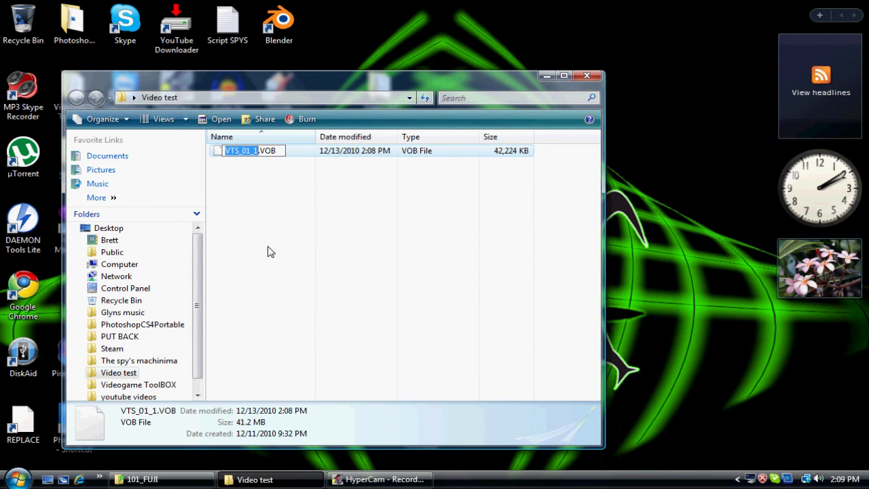